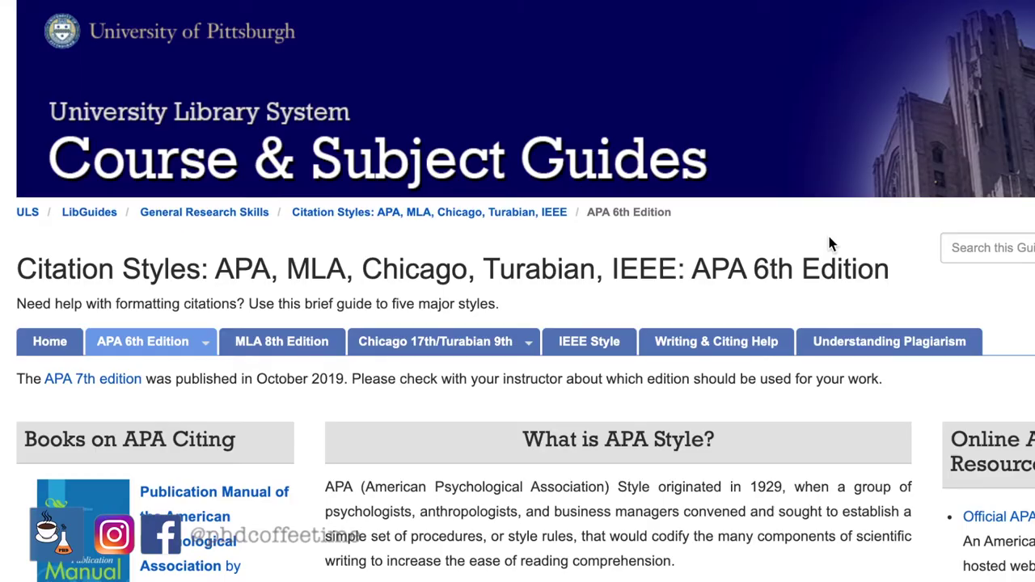
Examine the APA 6th Edition guide's in-text citation rules and its reference list examples for the different material types.
scroll(828, 240, down, 3)
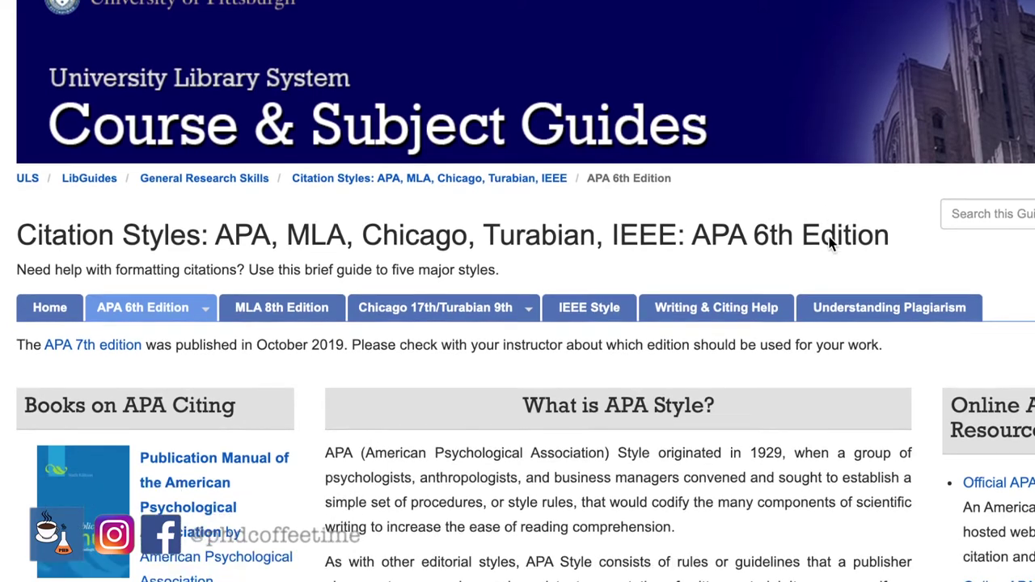
scroll(828, 242, down, 2)
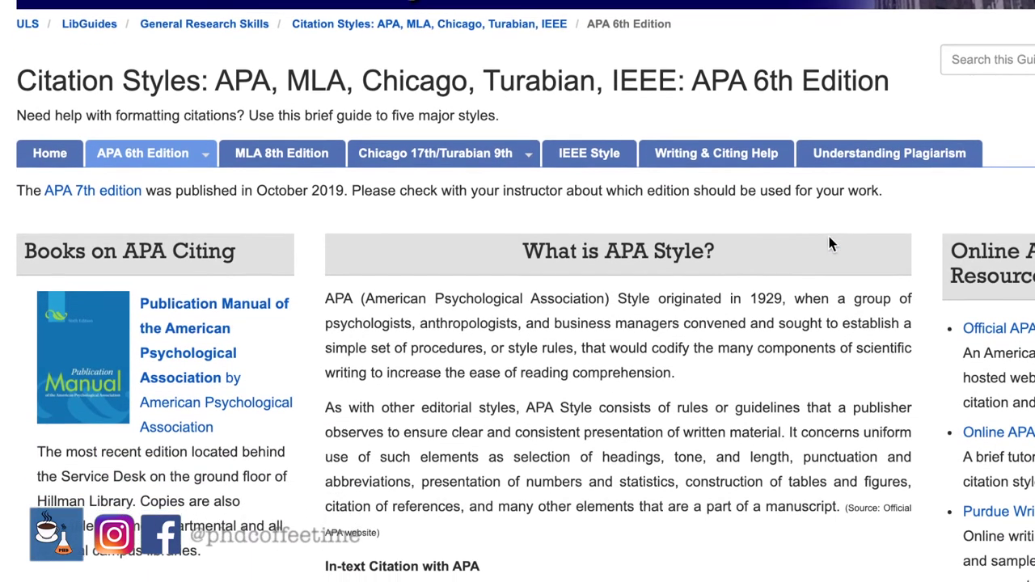
scroll(829, 243, down, 4)
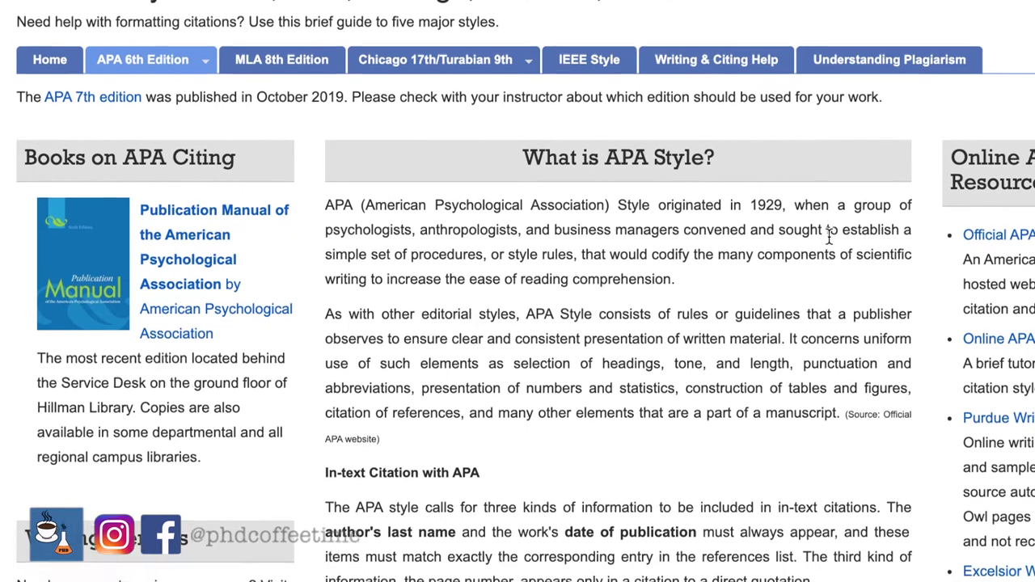
scroll(829, 240, down, 2)
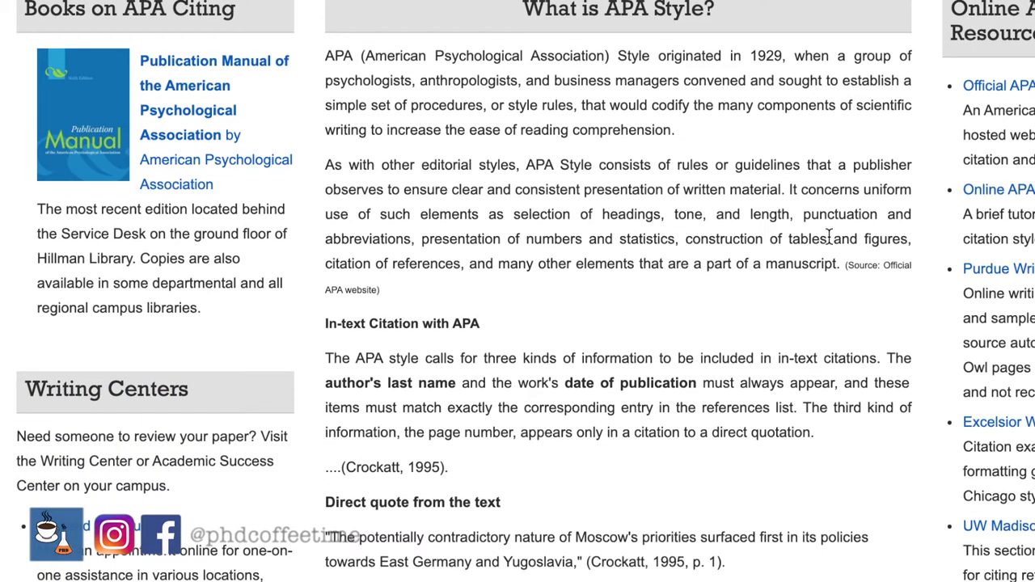
scroll(829, 236, down, 10)
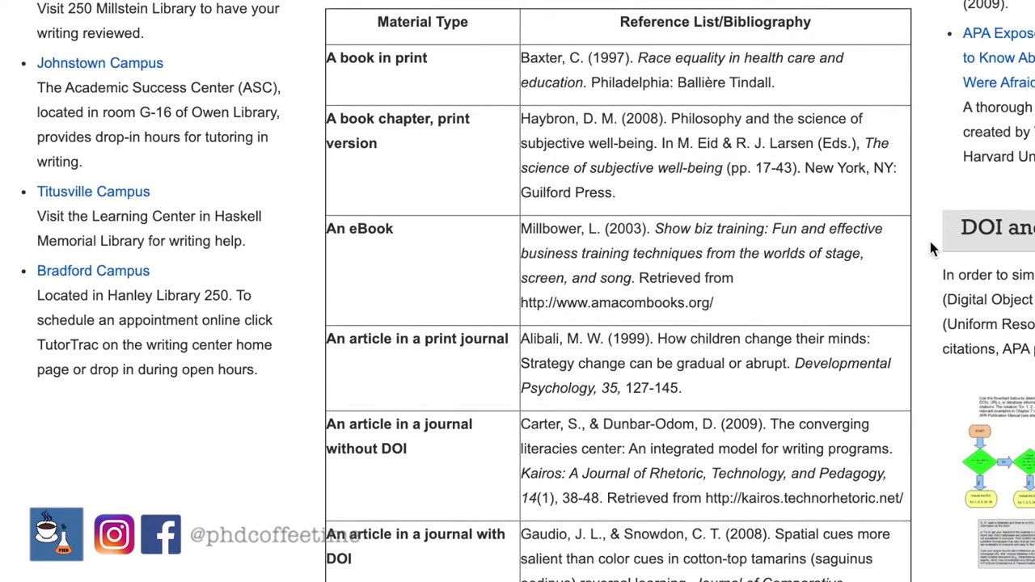
scroll(931, 248, down, 3)
scroll(932, 248, down, 2)
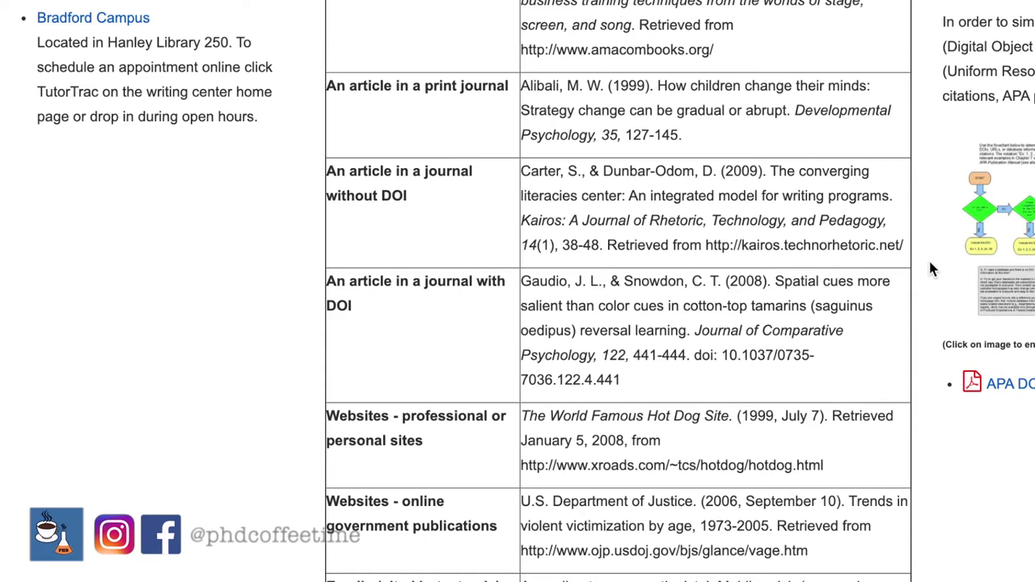
scroll(931, 257, down, 3)
scroll(931, 263, down, 2)
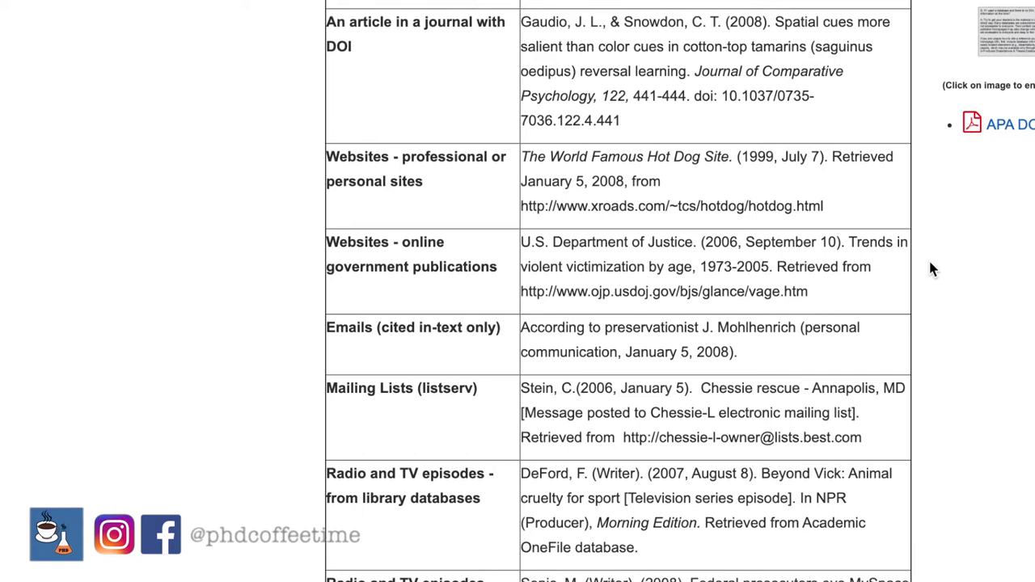
scroll(932, 270, down, 4)
scroll(932, 269, down, 3)
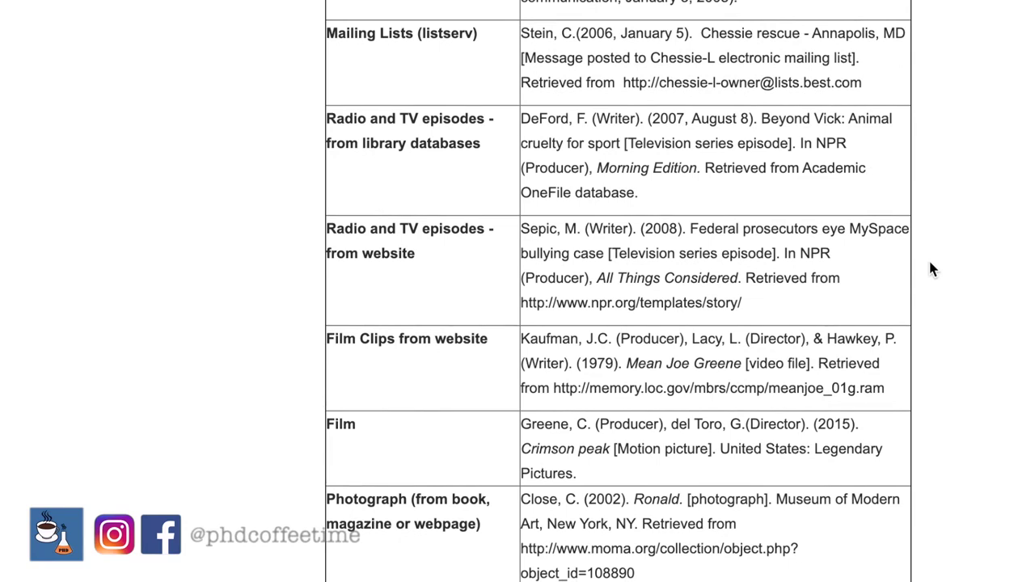
scroll(932, 269, down, 1)
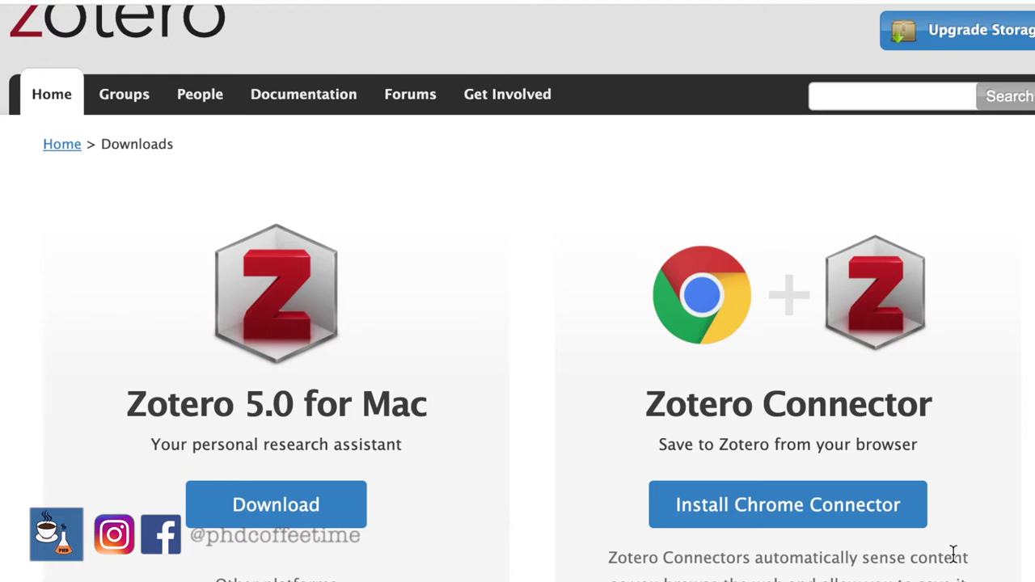
Look over the Zotero downloads page and open the Chrome Web Store listing for installing the Zotero Connector.
scroll(903, 323, down, 3)
scroll(914, 349, up, 4)
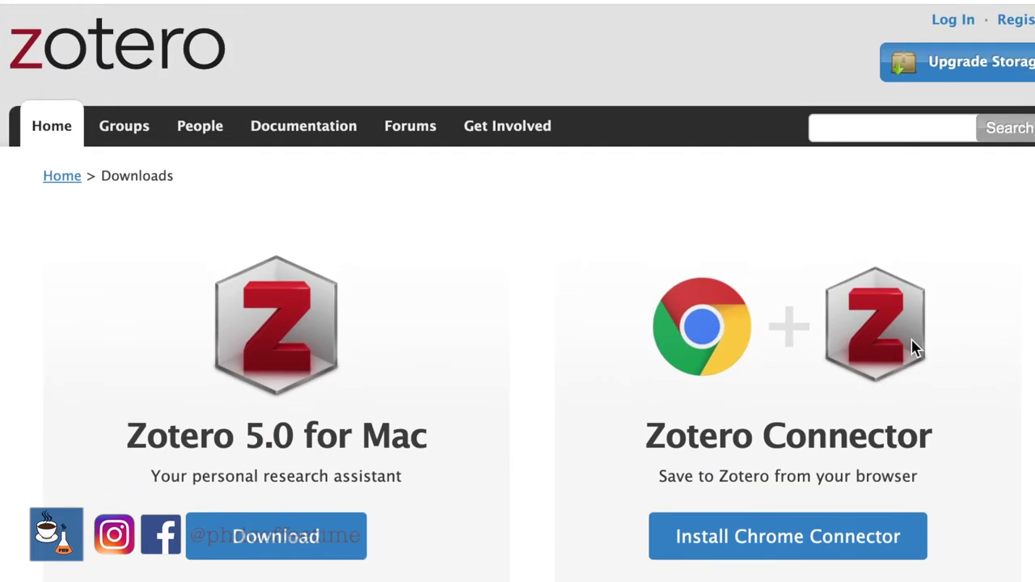
scroll(912, 347, down, 1)
scroll(912, 348, up, 1)
scroll(912, 348, down, 3)
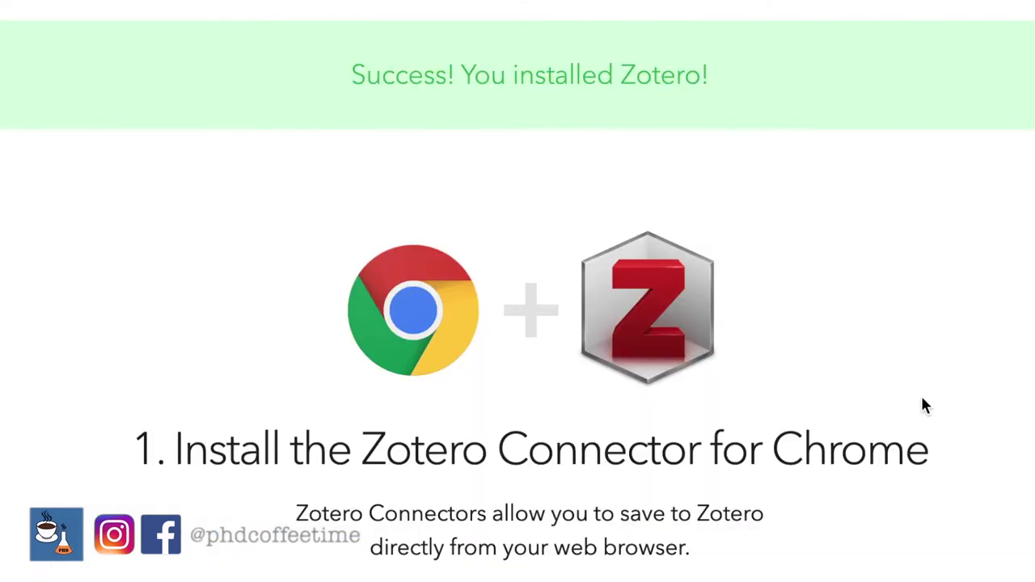
scroll(921, 407, down, 3)
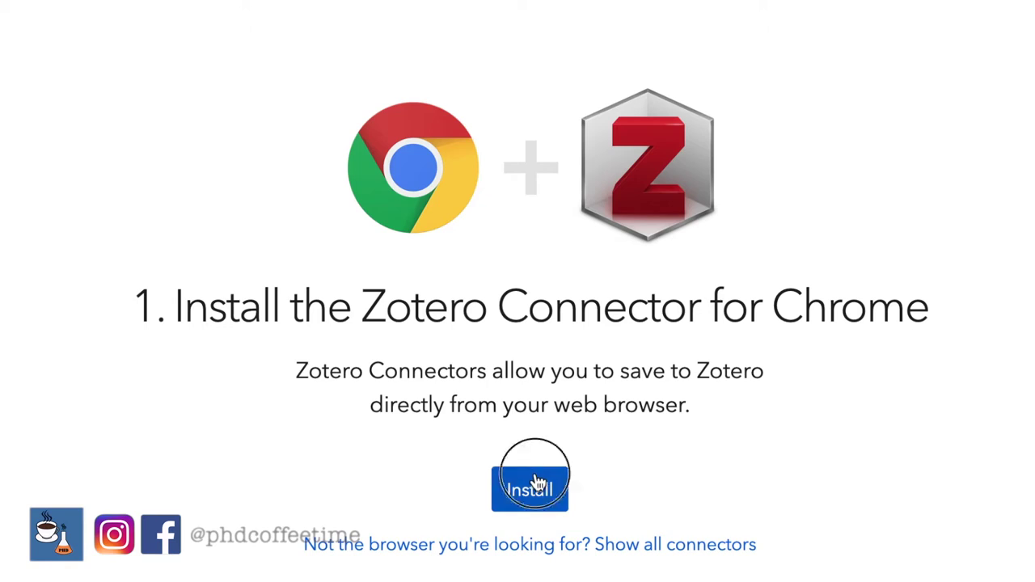
click(536, 483)
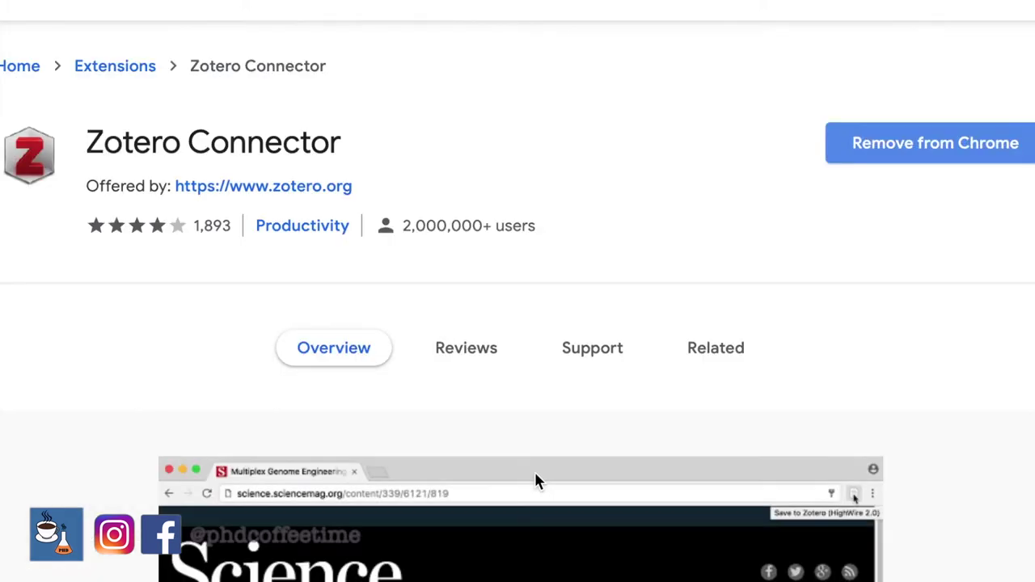
scroll(536, 481, down, 5)
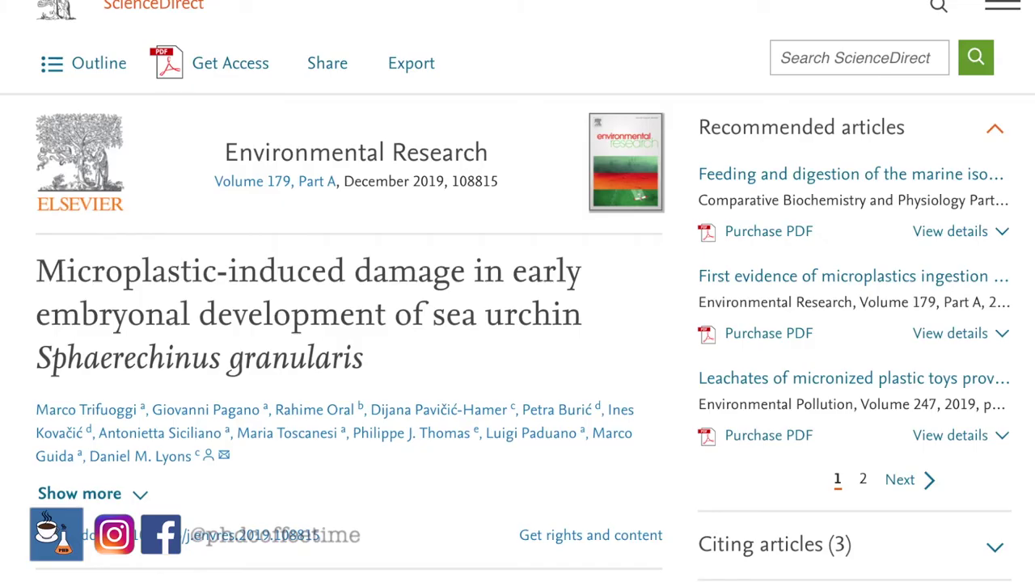
Save the ScienceDirect article on microplastic-induced damage in sea urchin embryos to the HSCMP collection with the Zotero Connector.
click(400, 80)
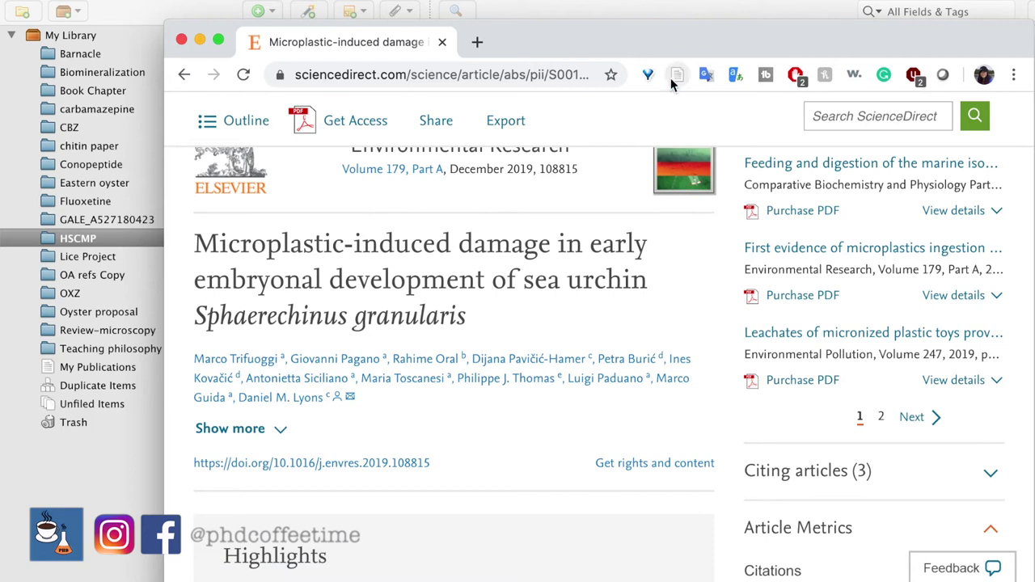
click(678, 81)
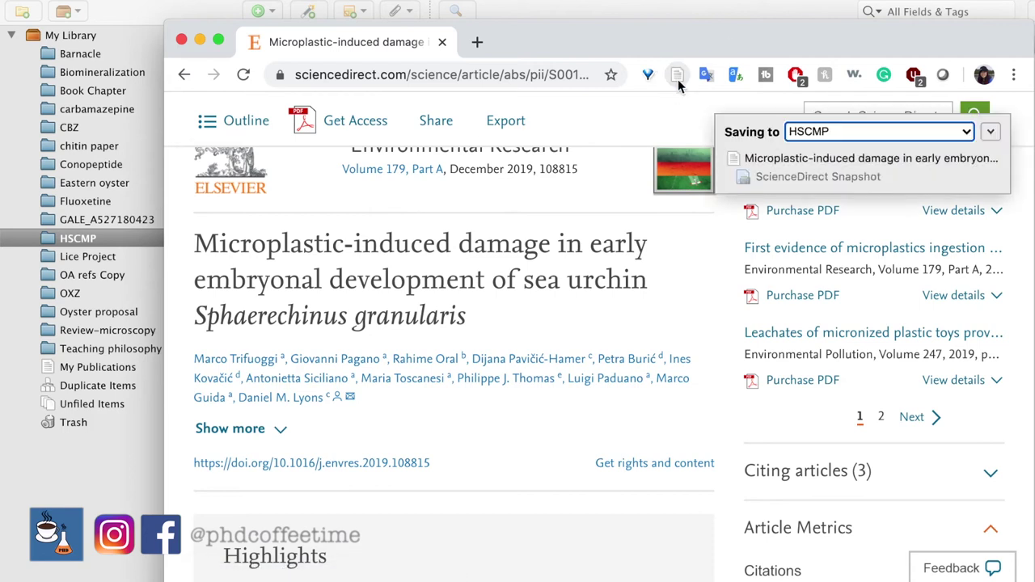
click(133, 242)
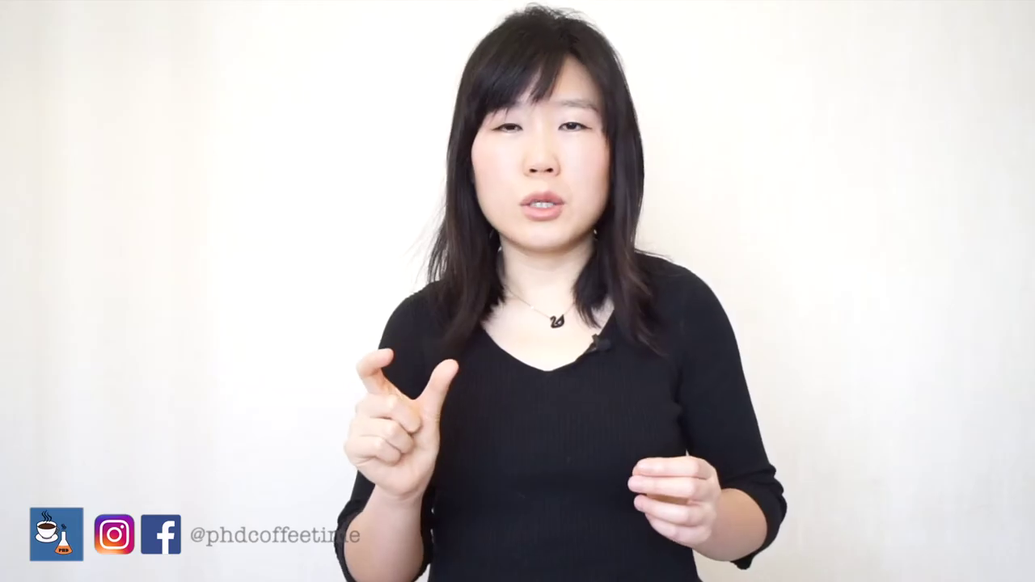
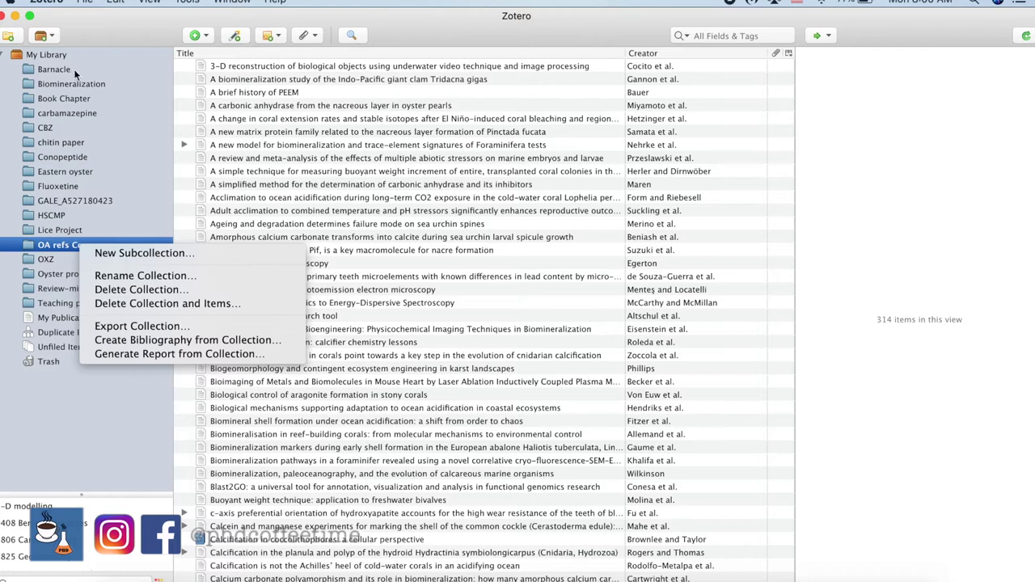
Display all items of My Library in Zotero and start a new collection.
click(53, 57)
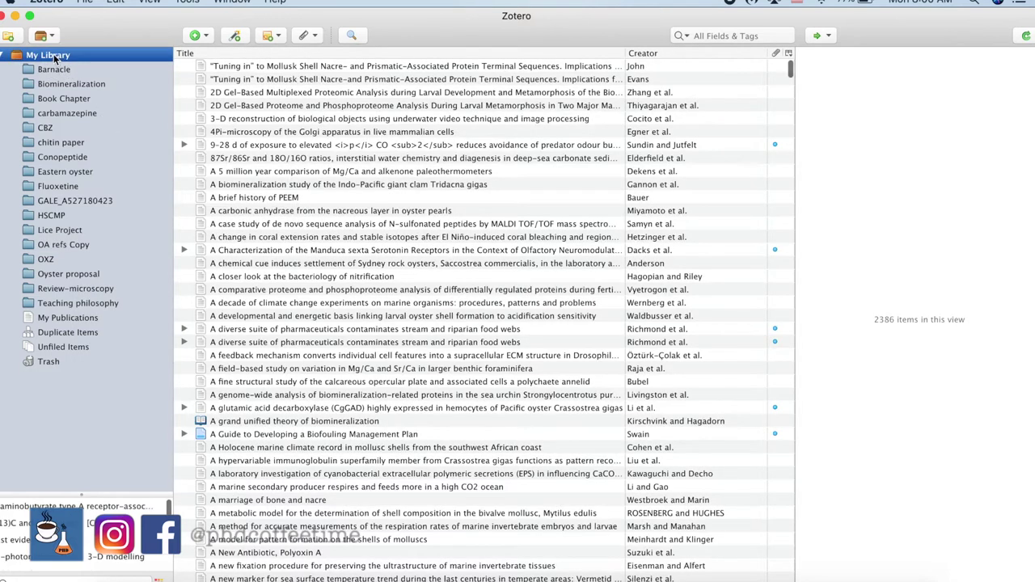
click(15, 39)
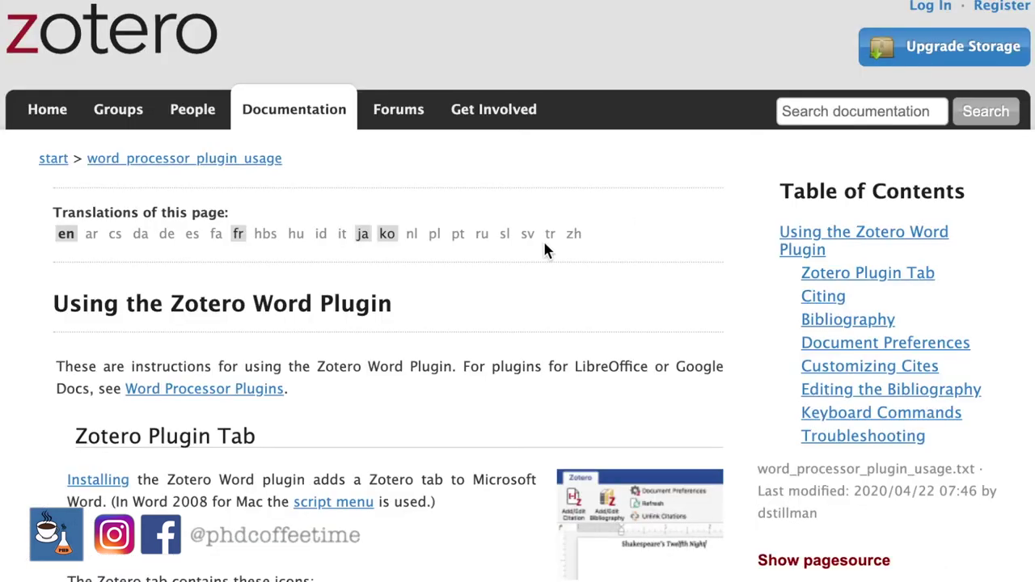
Read the Zotero Word plugin documentation on the Zotero tab commands and on citing with the citation dialog.
scroll(429, 224, down, 5)
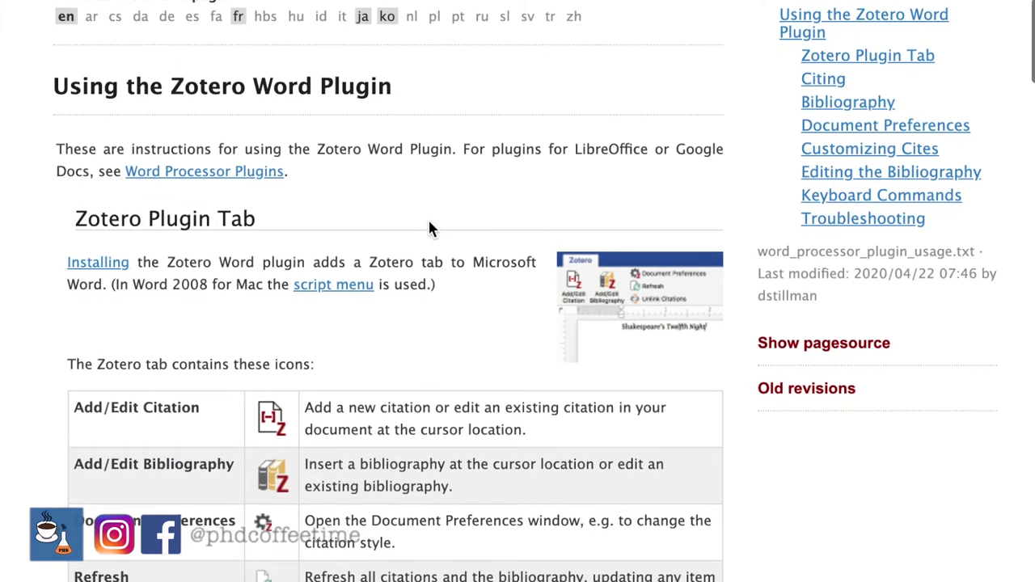
scroll(429, 229, down, 3)
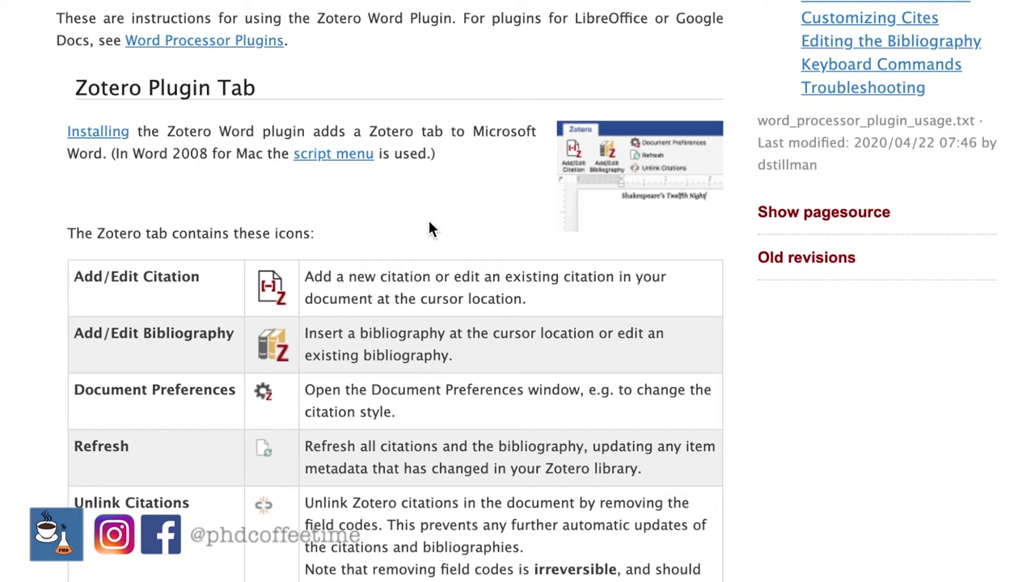
scroll(429, 226, down, 4)
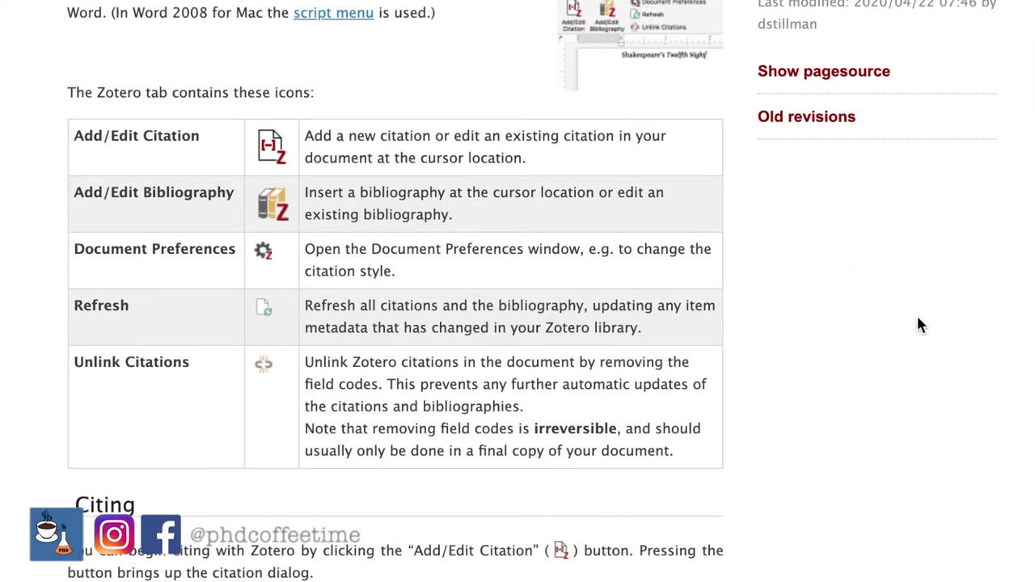
scroll(904, 310, down, 12)
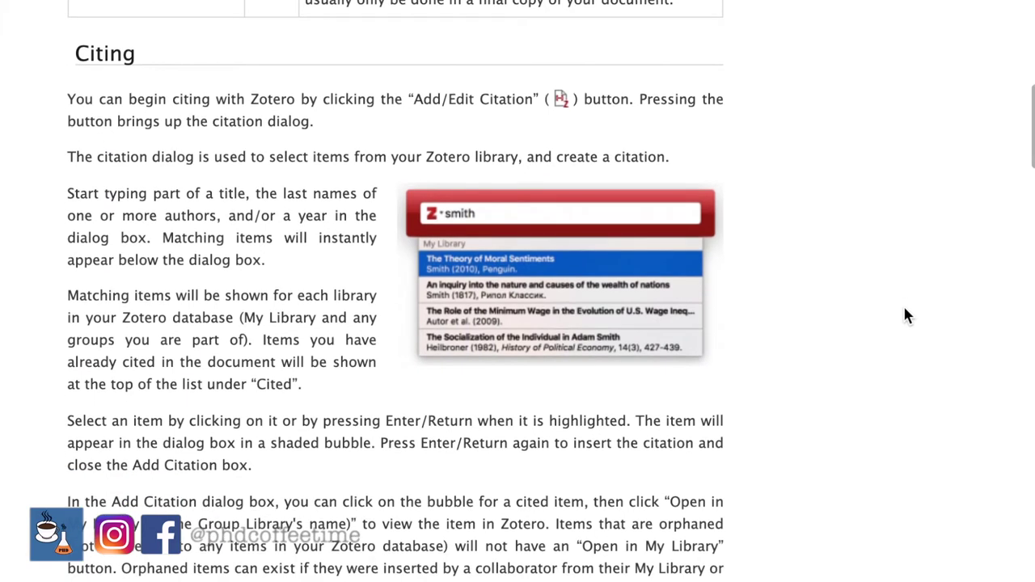
scroll(906, 315, down, 2)
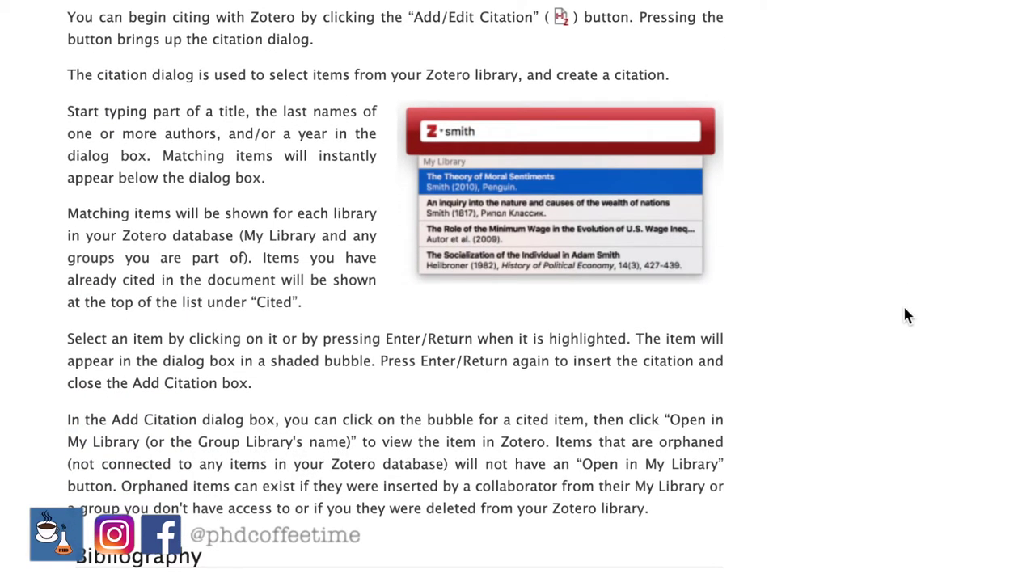
scroll(906, 315, down, 1)
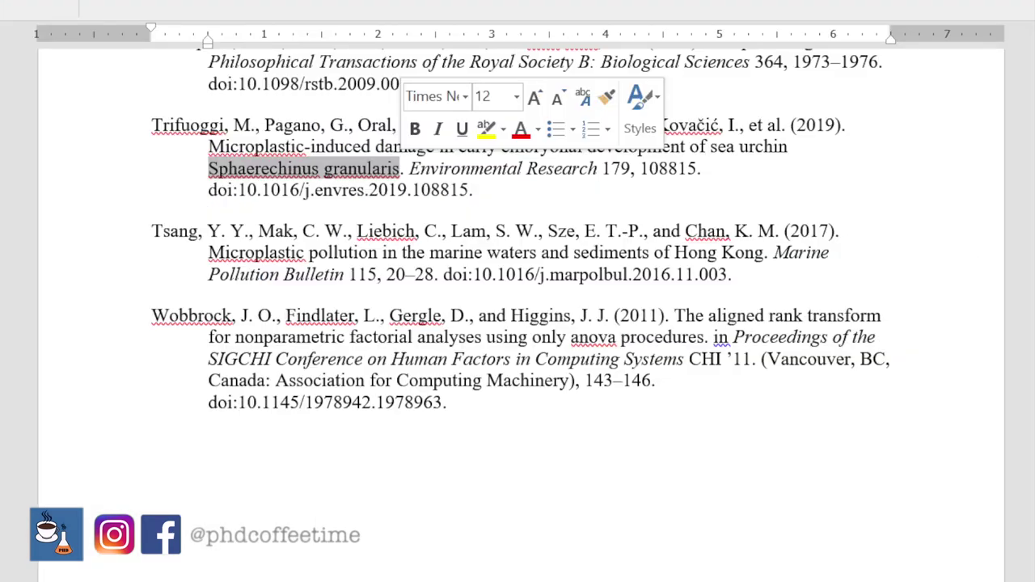
Italicize the species name "Sphaerechinus granularis" in the 2019 Environmental Research entry of the Word reference list.
key(ctrl+i)
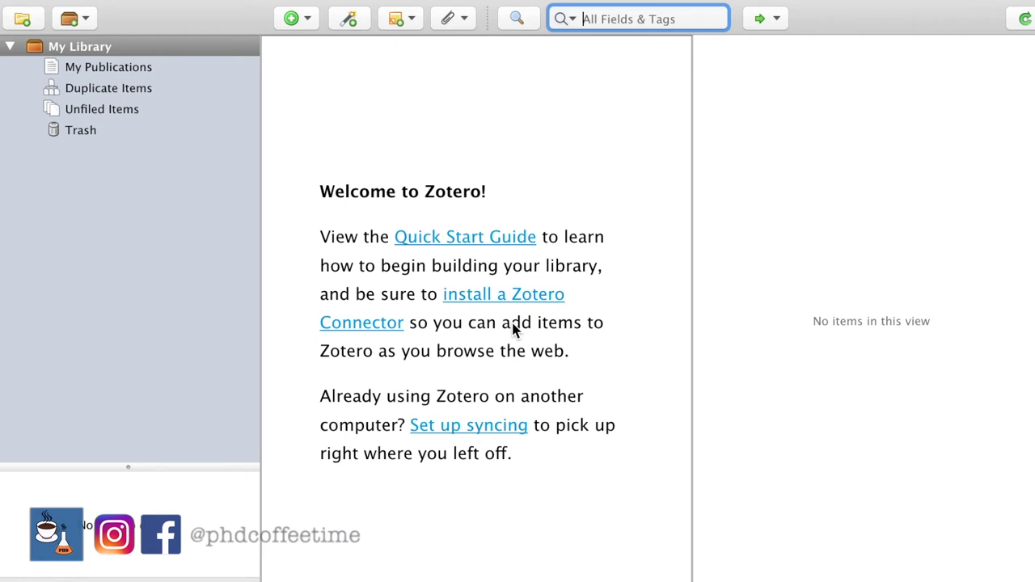
Open the sync setup from the welcome text of the empty Zotero library.
click(477, 428)
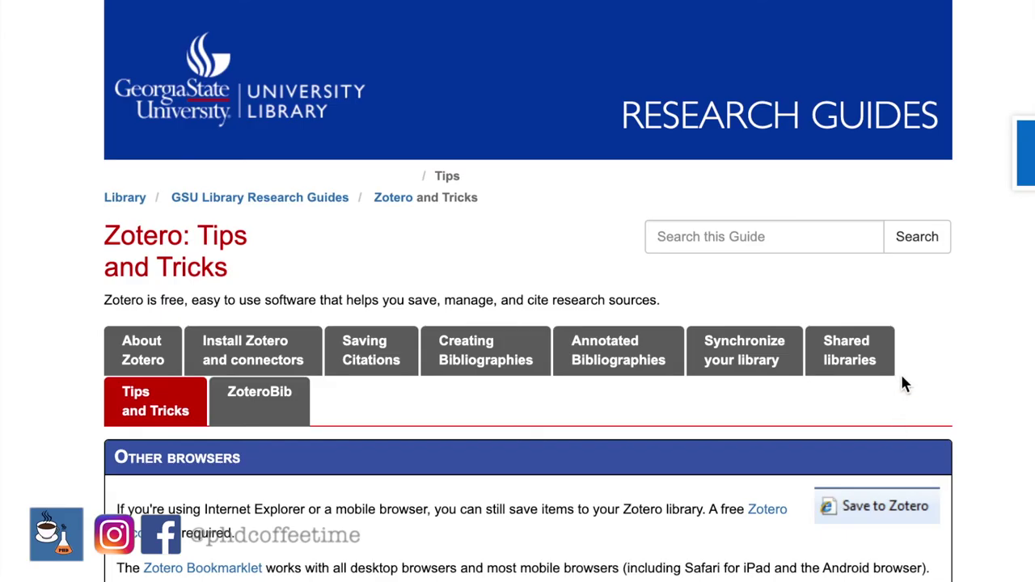
scroll(901, 378, down, 5)
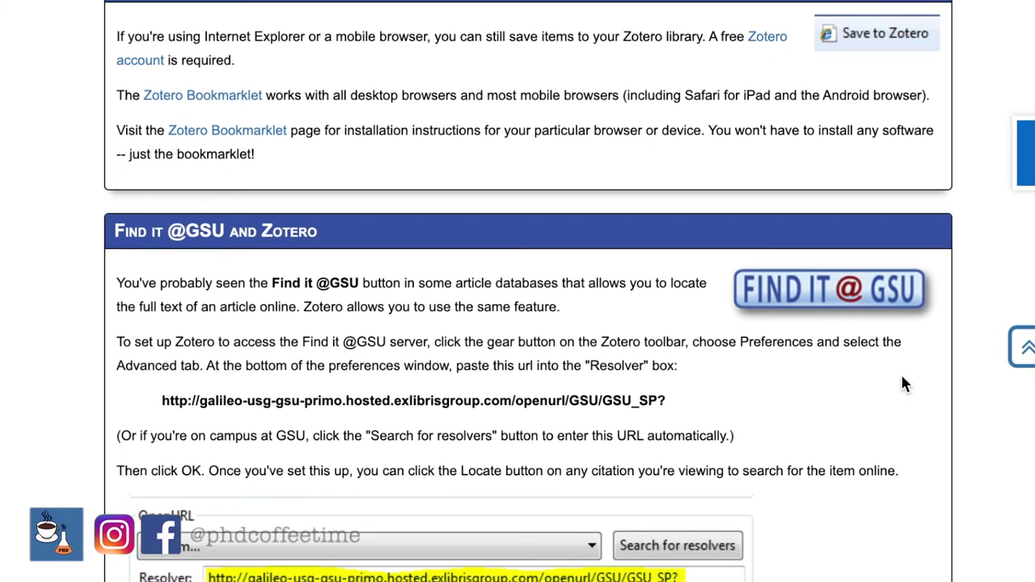
scroll(904, 384, down, 2)
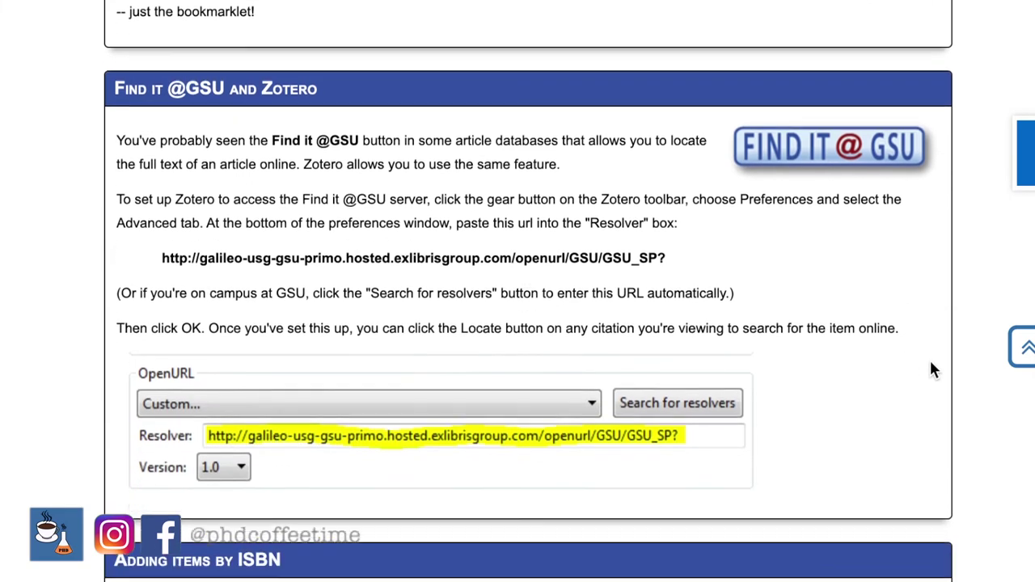
scroll(931, 365, down, 6)
scroll(932, 365, down, 3)
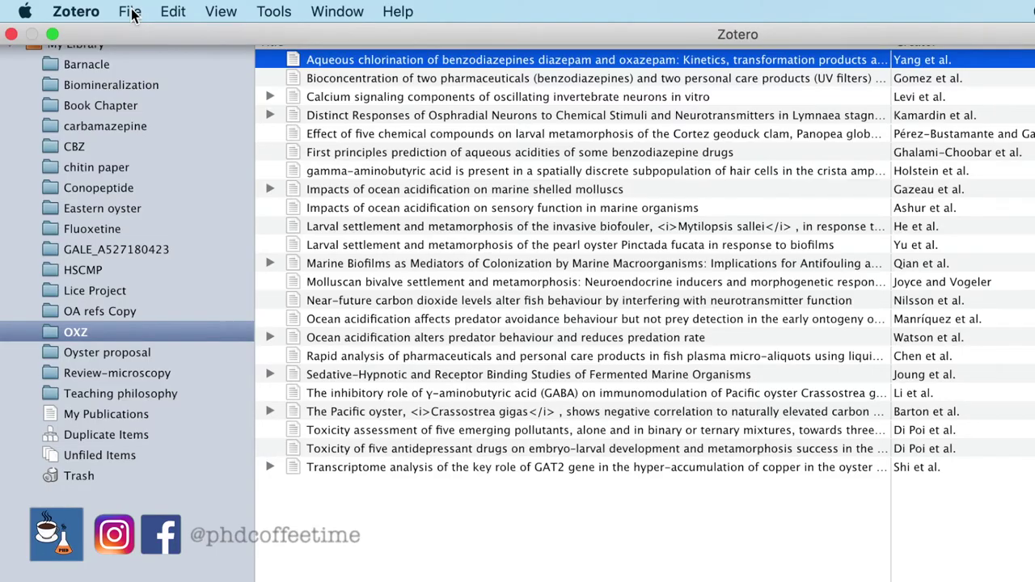
click(132, 14)
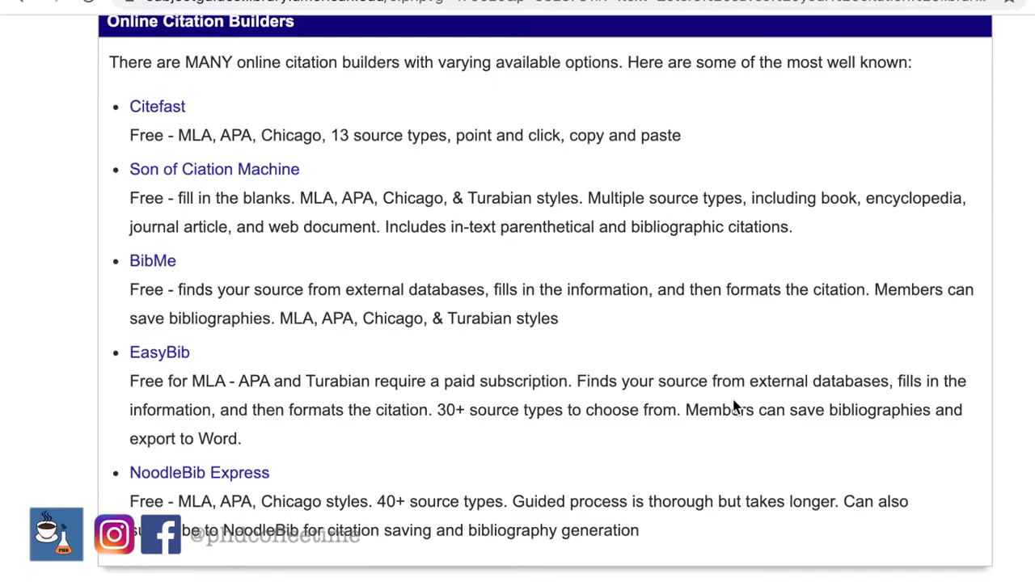
Examine the online citation builders and the table comparing the capabilities of EndNote, Zotero and Mendeley.
scroll(732, 404, down, 4)
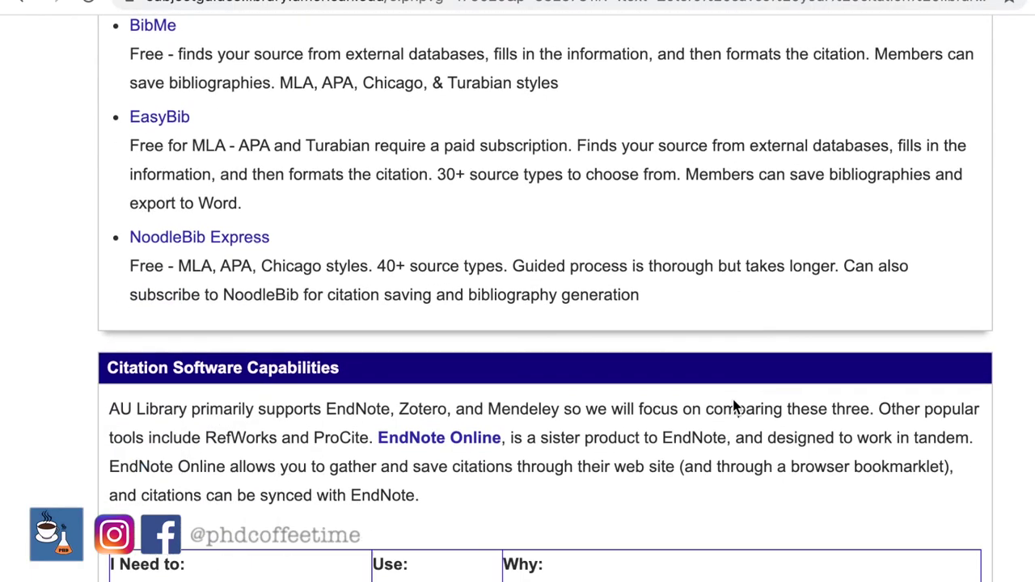
scroll(734, 404, down, 7)
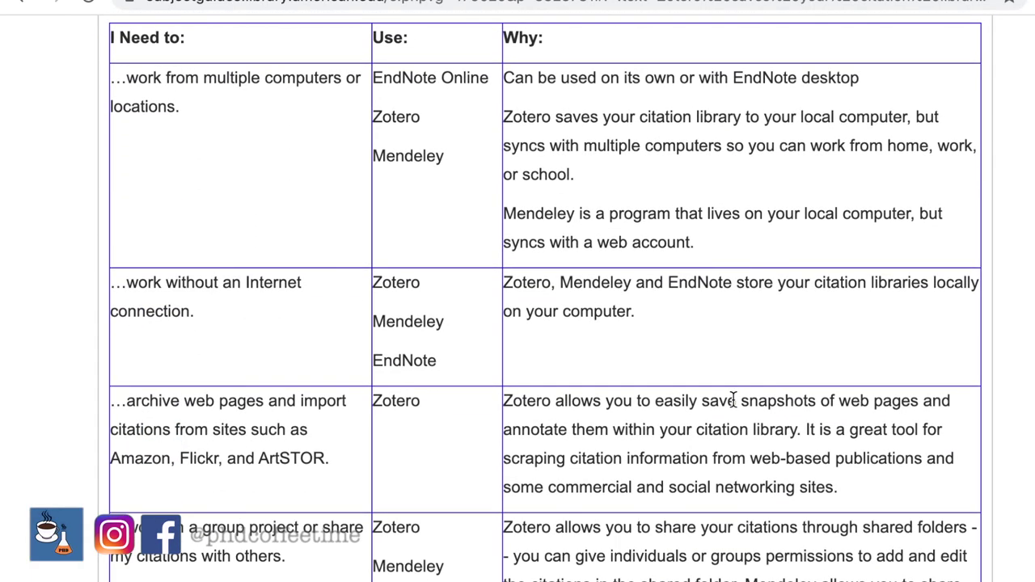
scroll(733, 400, down, 3)
scroll(733, 401, up, 3)
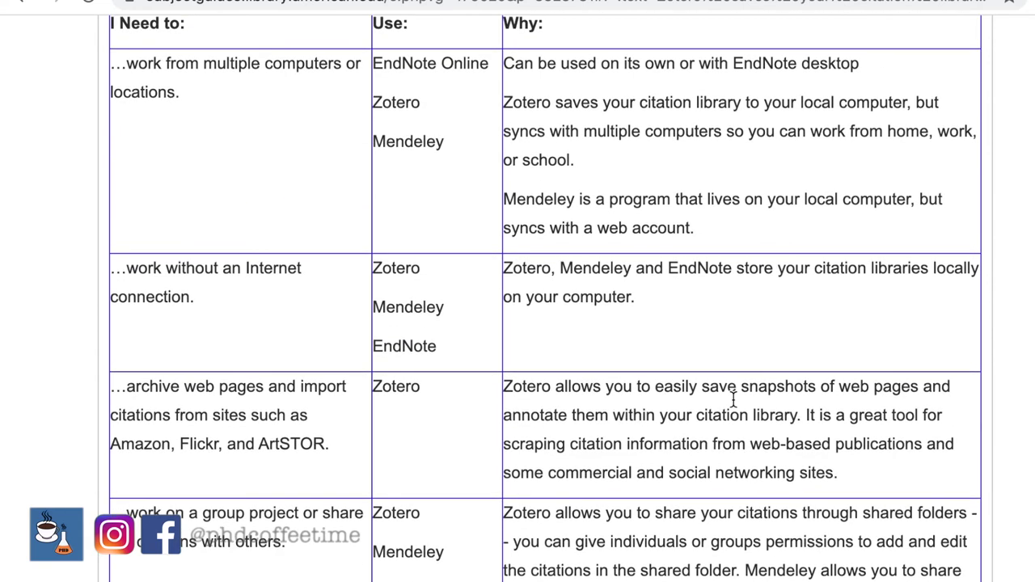
Examine the guide's explanation of citation software, its needs-based tool recommendations, and the Citation Manager Comparison Chart for Zotero, Mendeley and EndNote.
scroll(733, 400, up, 1)
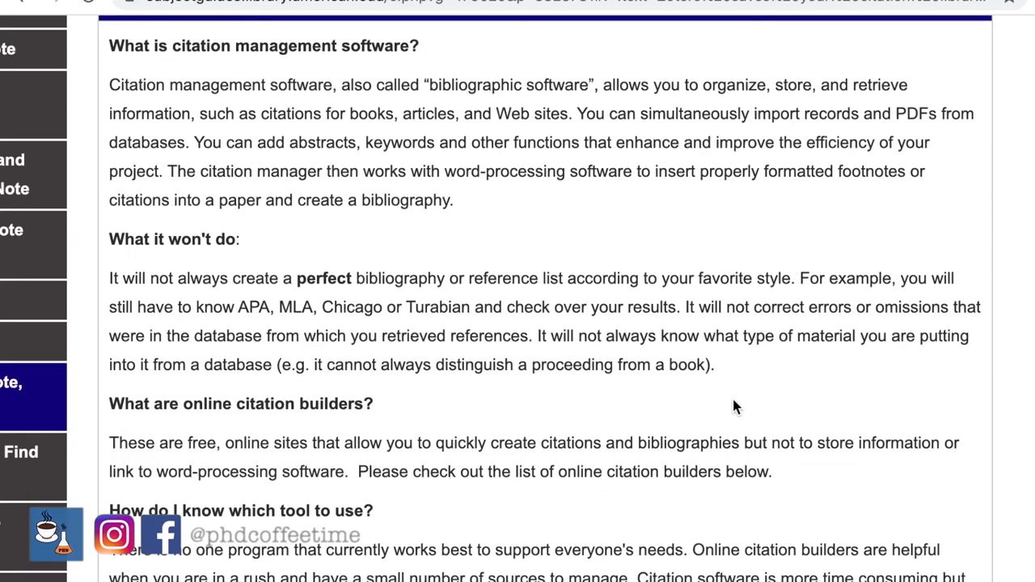
scroll(734, 405, down, 10)
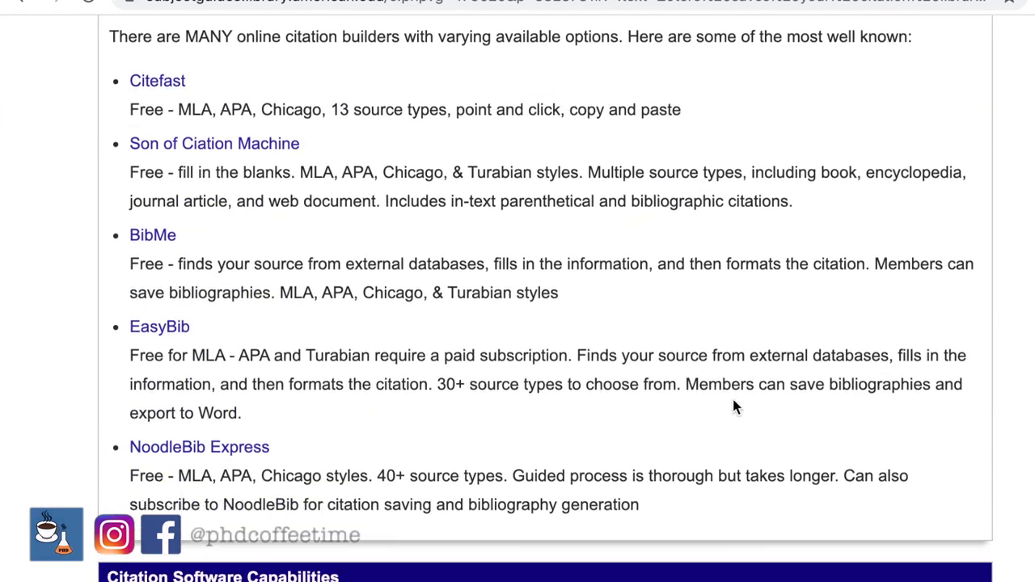
scroll(734, 405, down, 9)
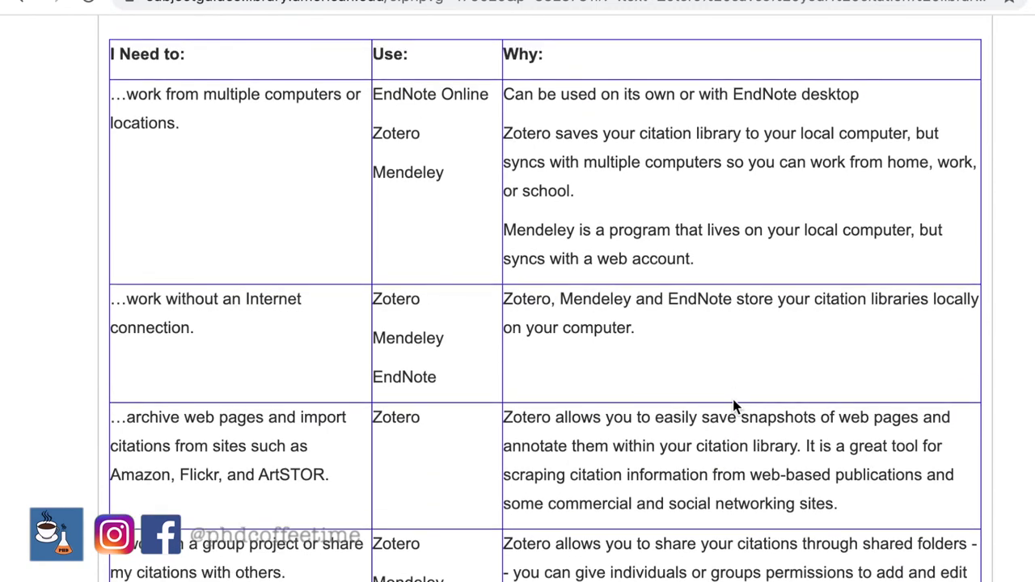
scroll(734, 404, down, 10)
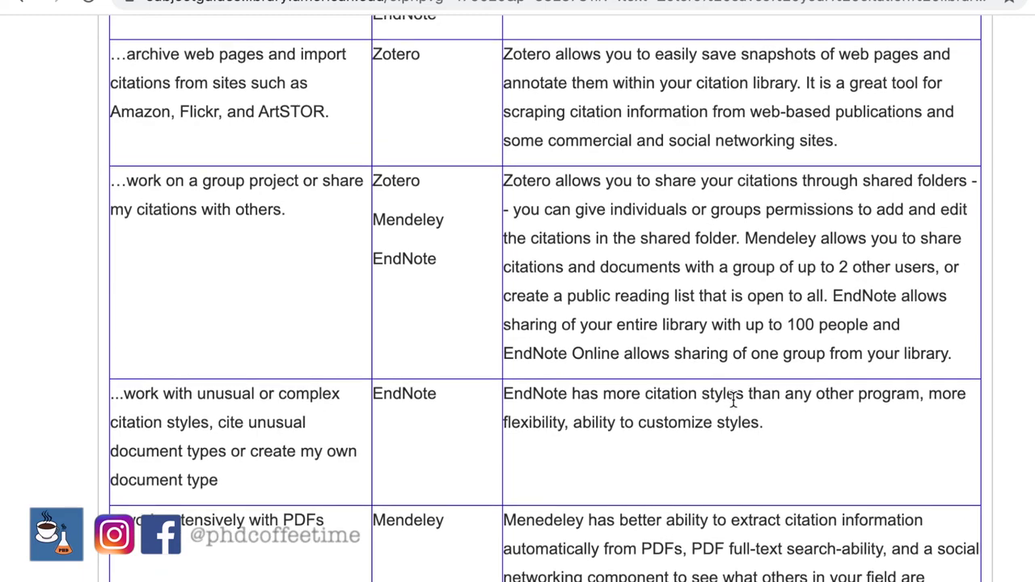
scroll(1018, 388, down, 13)
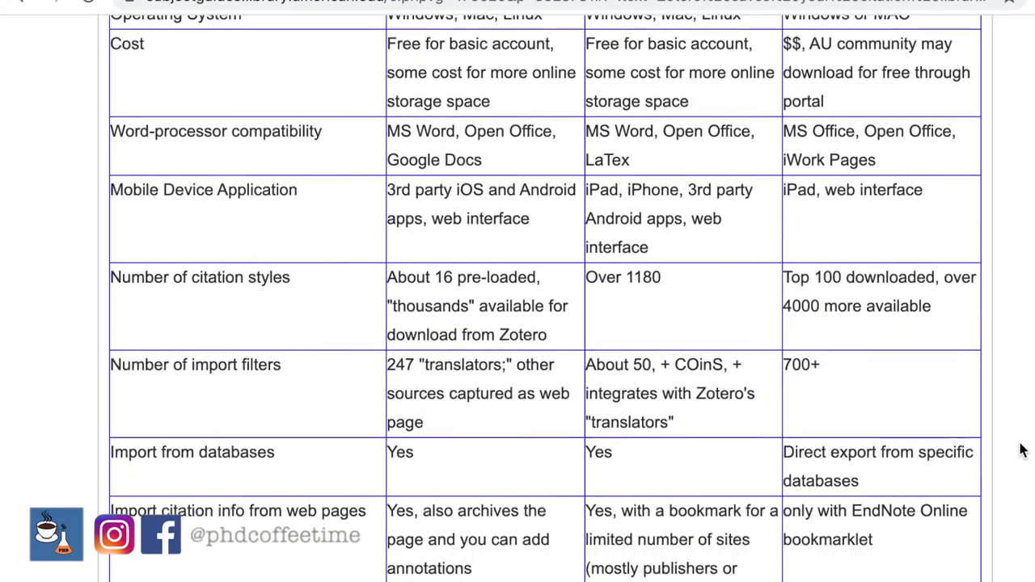
scroll(747, 171, up, 8)
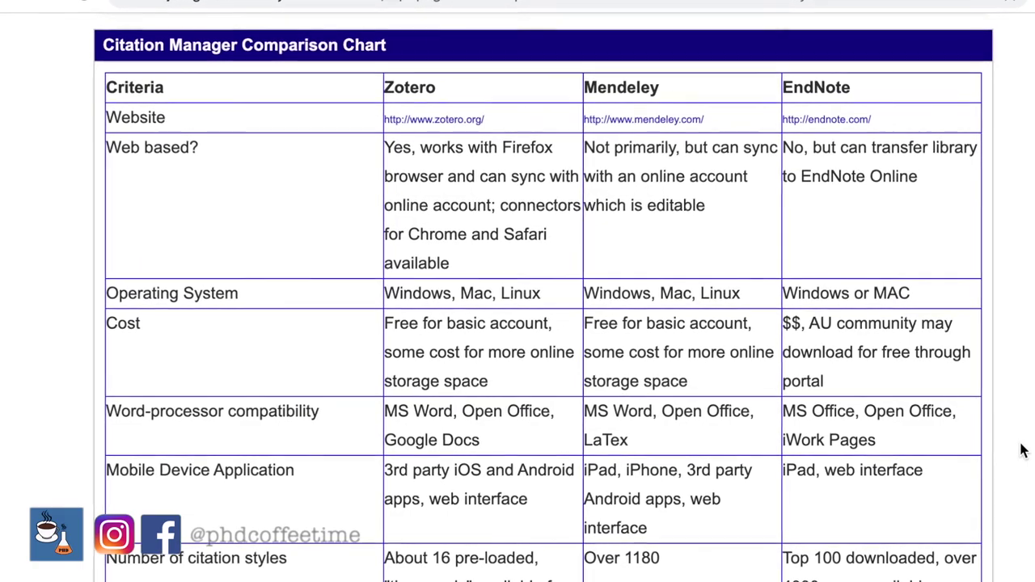
scroll(1022, 450, down, 1)
scroll(1023, 451, down, 4)
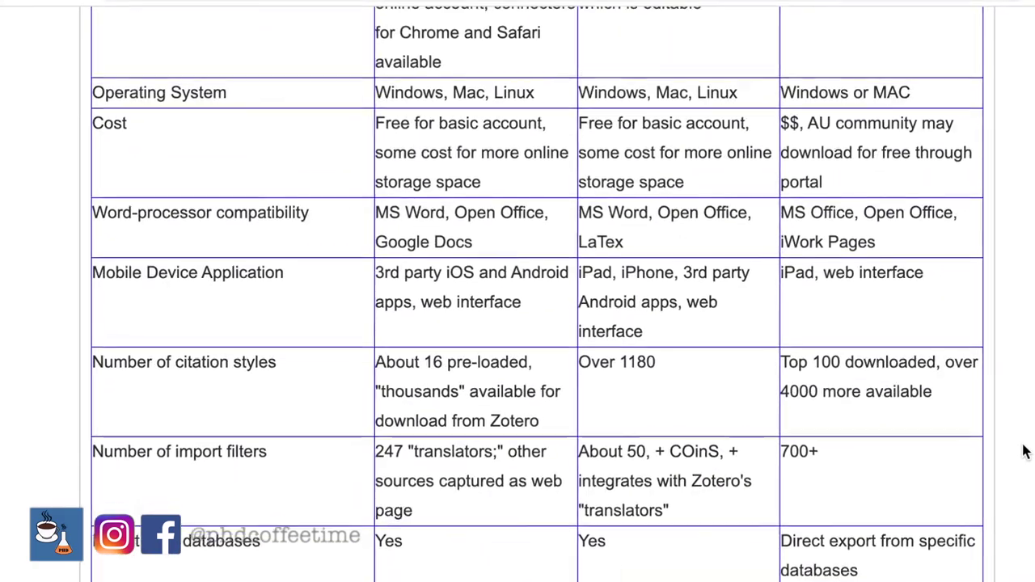